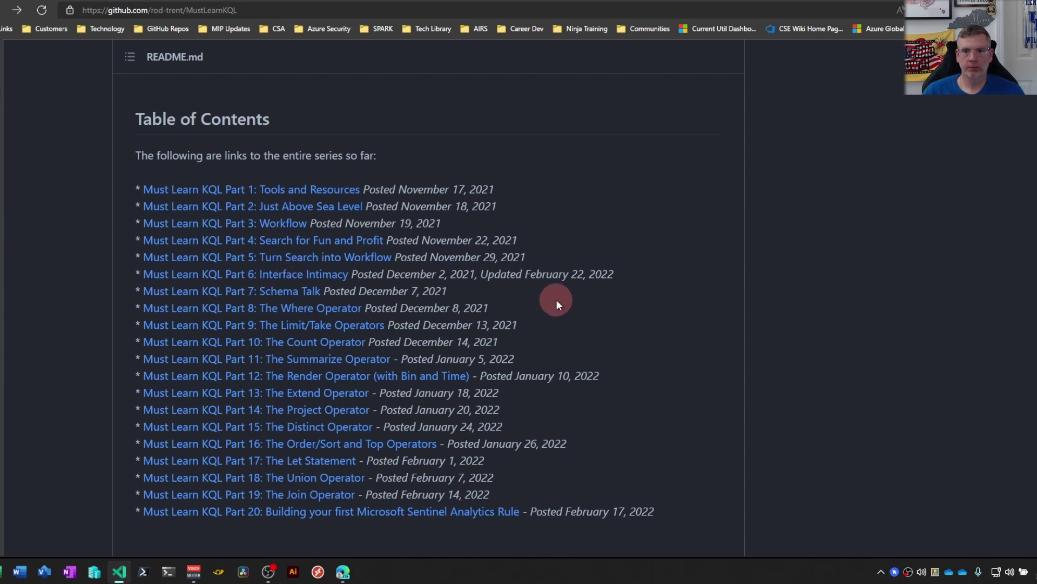
Step: Drag-select the Part 1 through Part 11 entries in the MustLearnKQL README's table of contents
drag(526, 361, 130, 187)
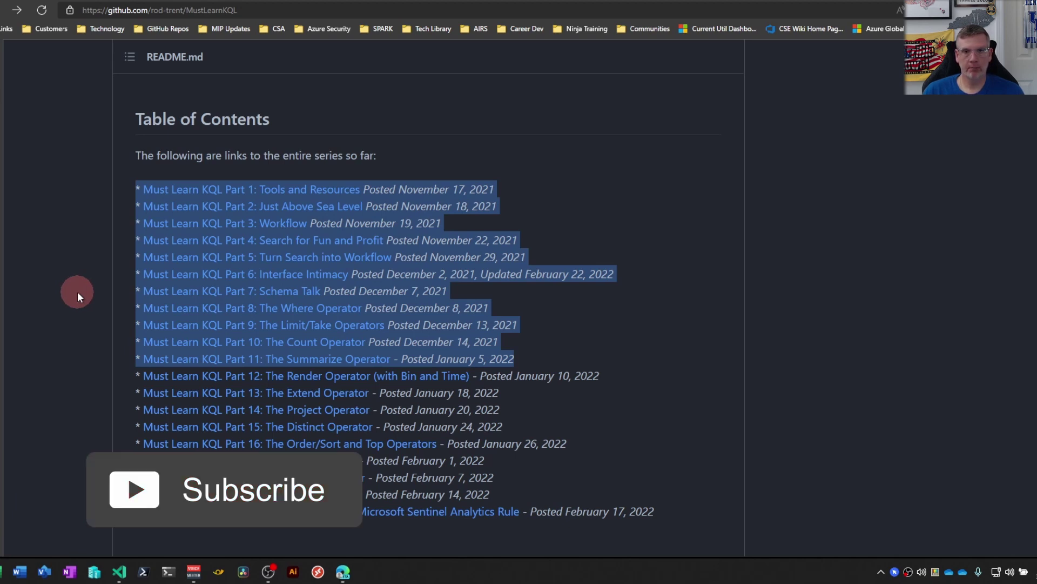
mouse_move(2, 59)
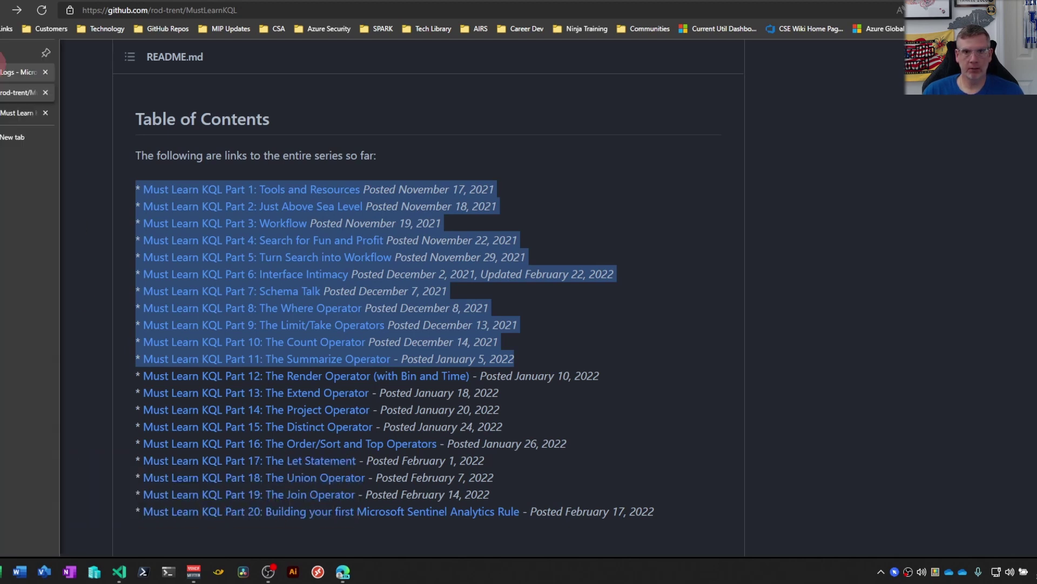
Step: In the Azure Logs tab, highlight line 4's summarize grouping and expand Machine DC01's 294-count row
click(16, 75)
click(370, 248)
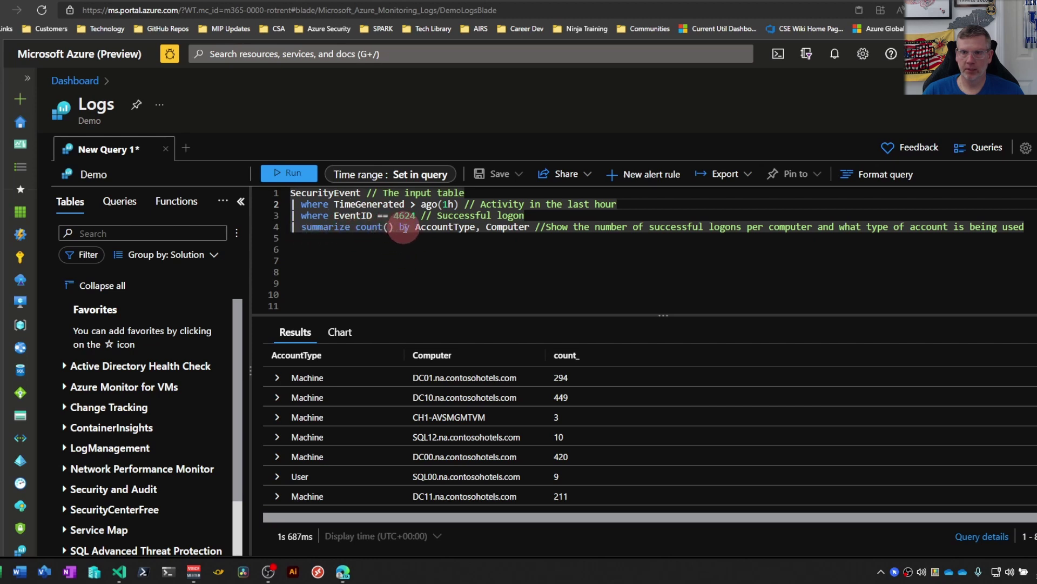
drag(415, 227, 500, 238)
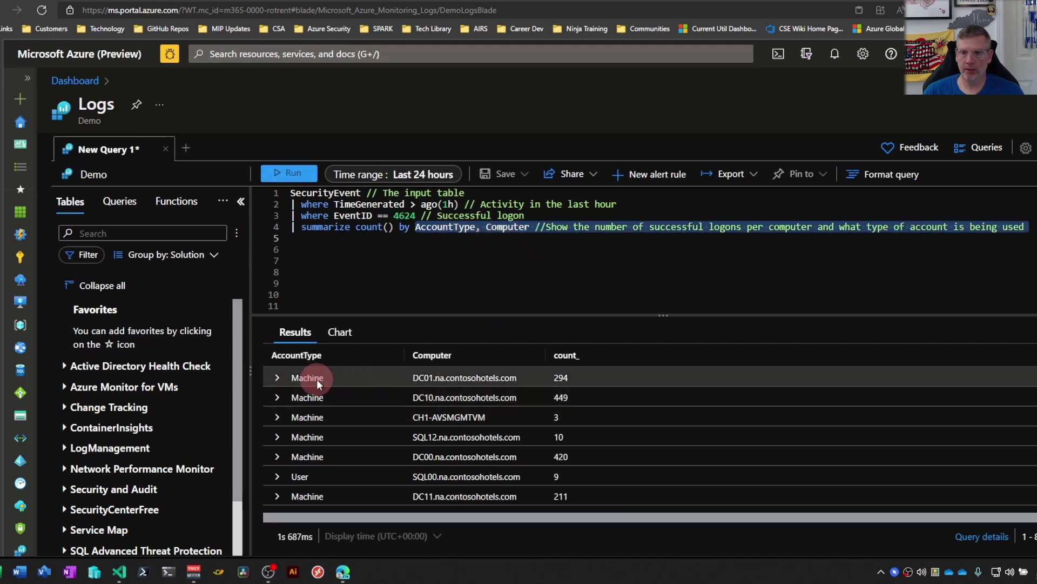
click(277, 378)
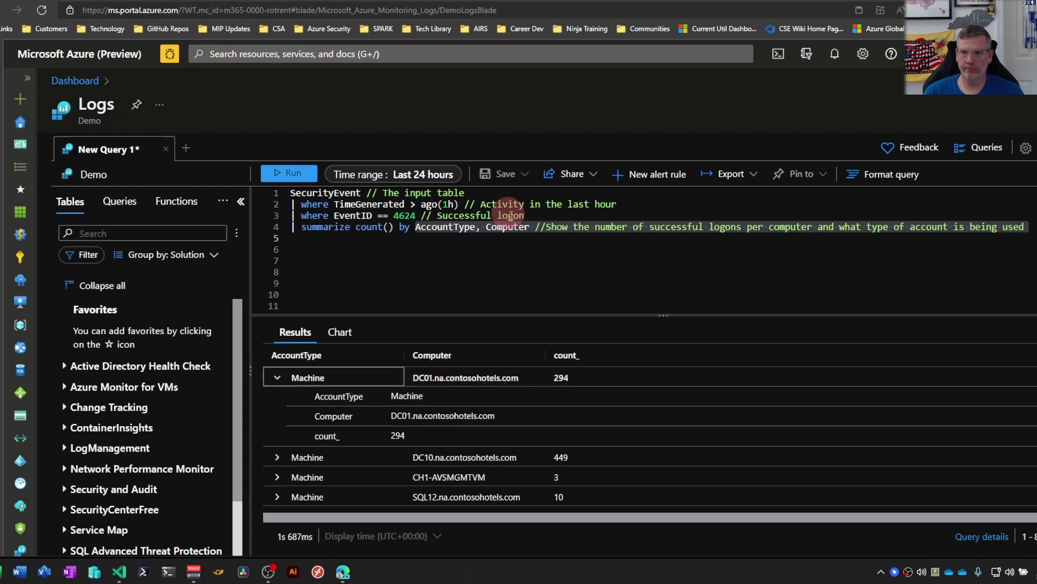
Step: Append '| sort by count_' after the summarize line and run it, putting Machine DC10 (444) on top
click(1031, 224)
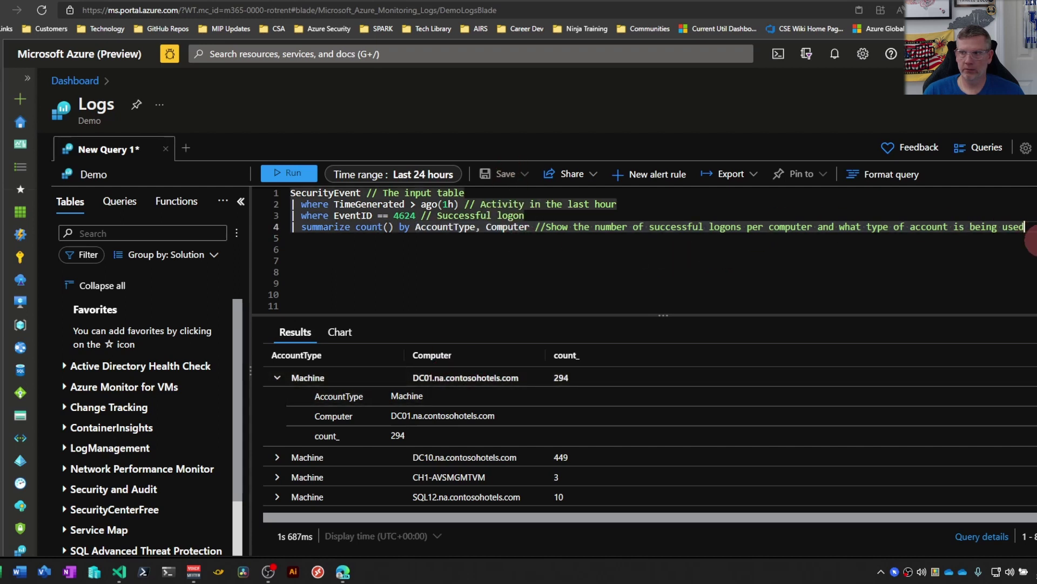
key(Return)
text(| )
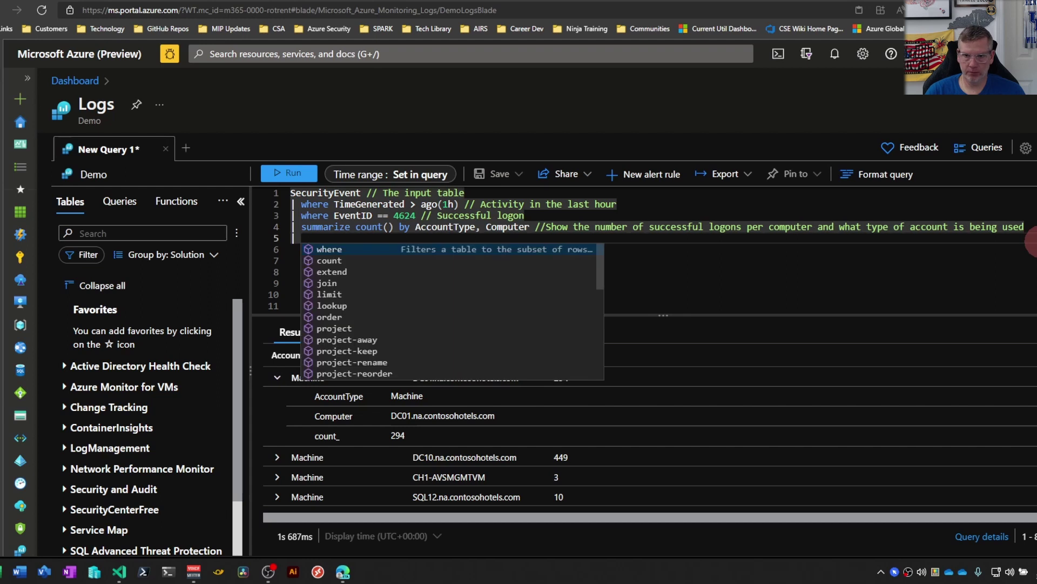
text(dor)
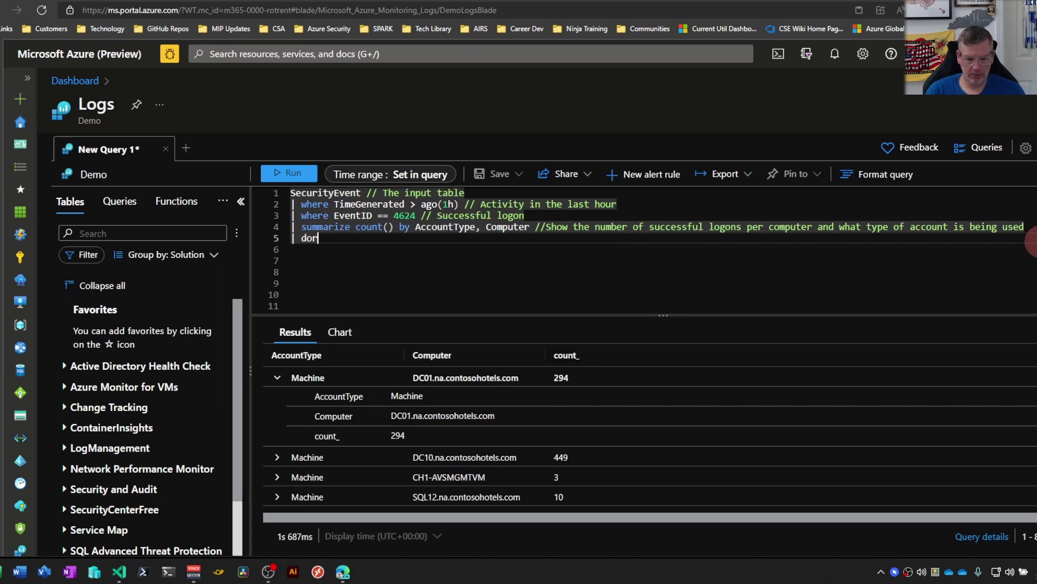
text(t)
key(BackSpace)
key(BackSpace)
key(BackSpace)
key(BackSpace)
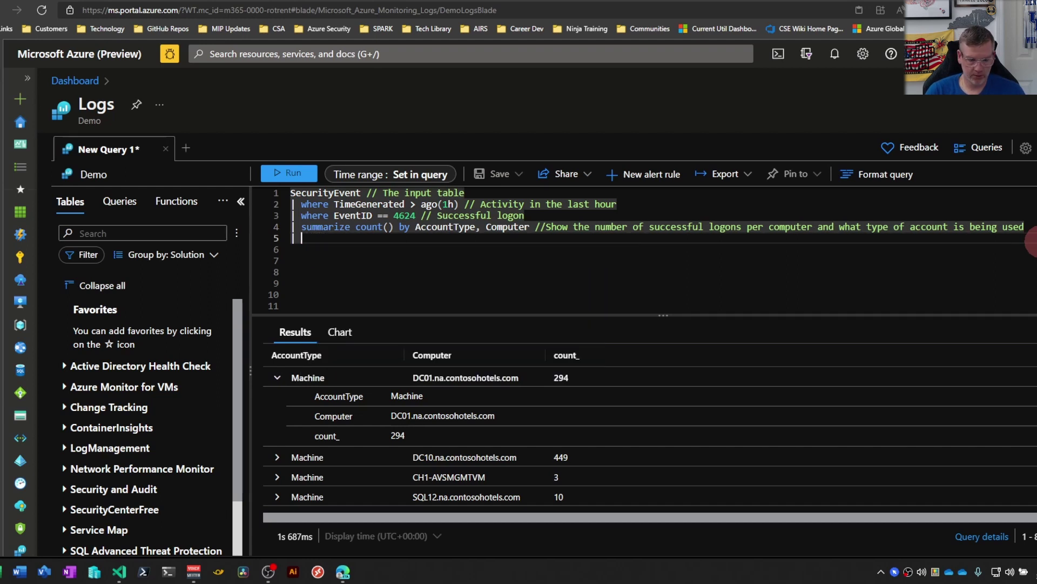
text(sort)
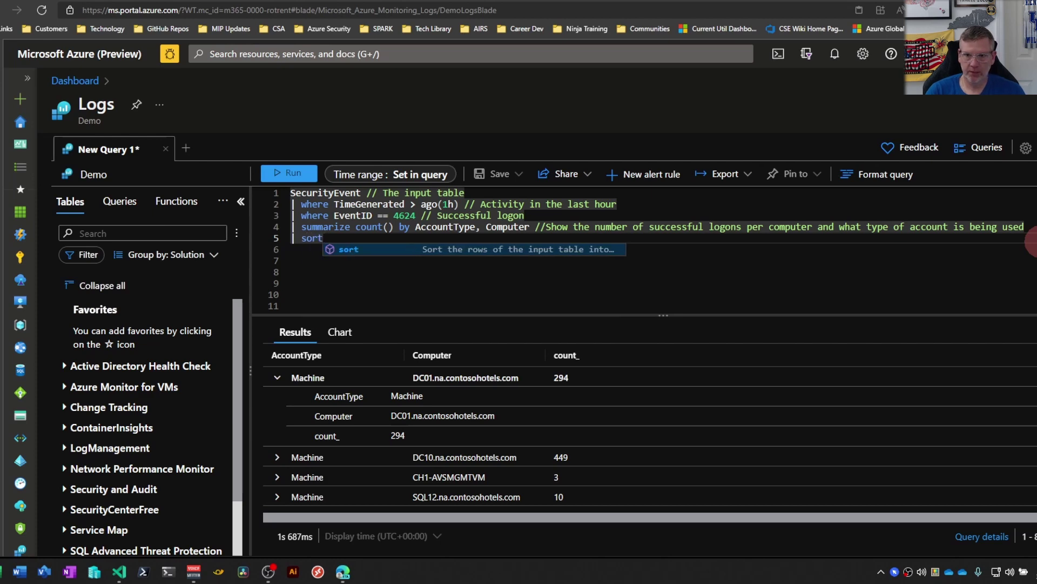
text( by)
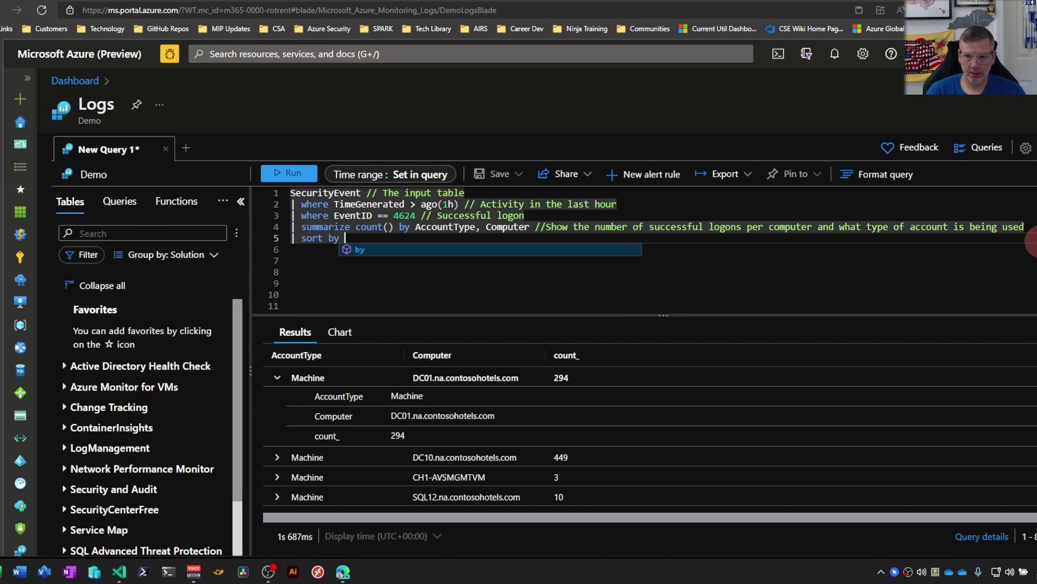
key(Return)
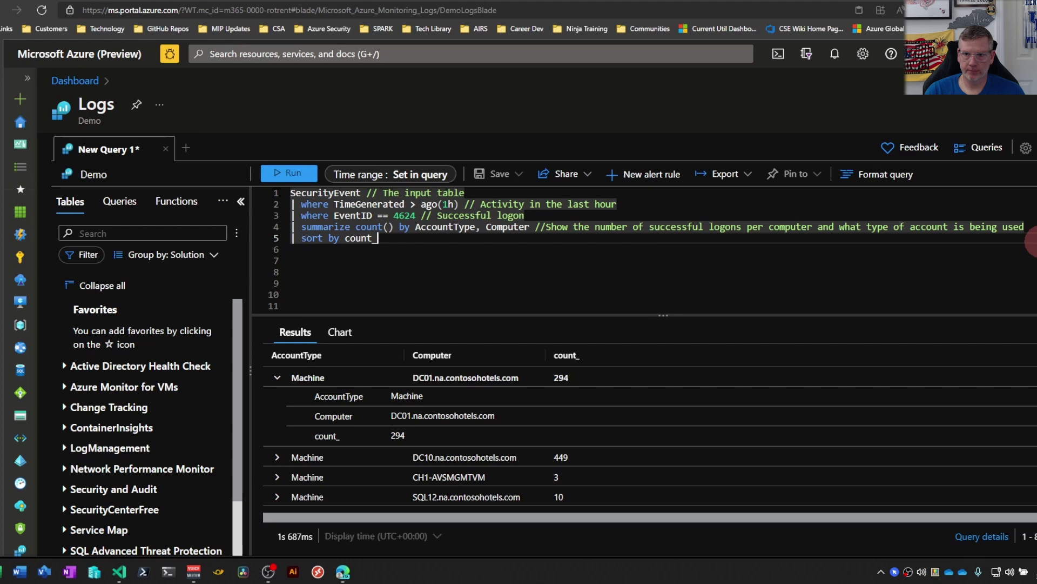
key(shift+Return)
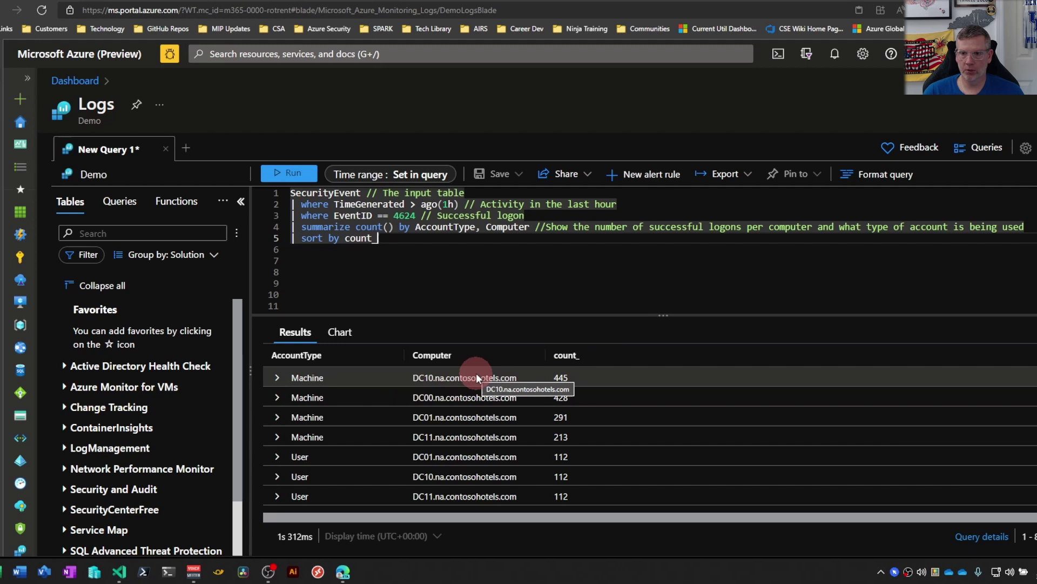
scroll(475, 374, down, 4)
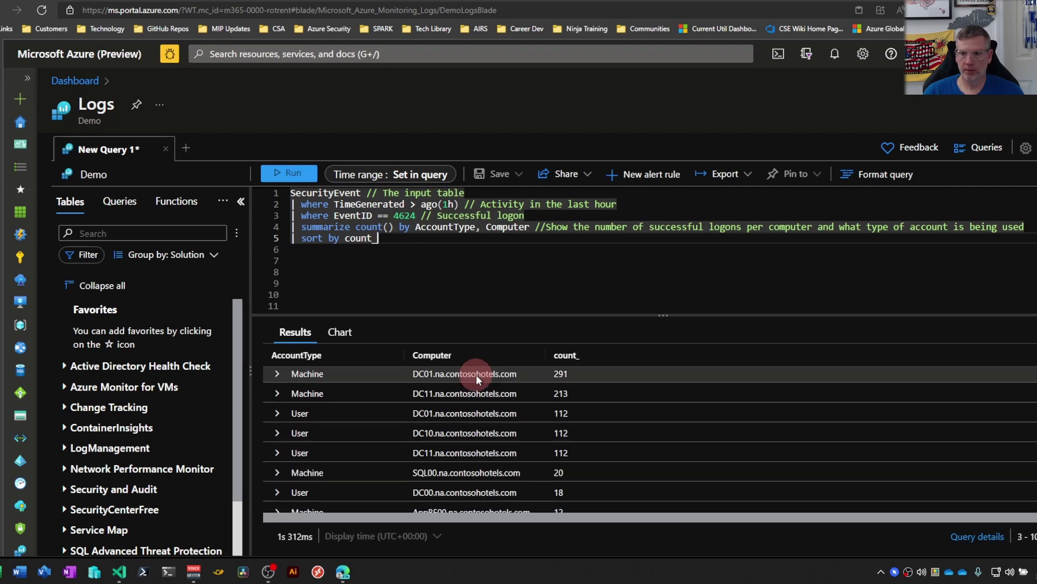
scroll(476, 374, down, 3)
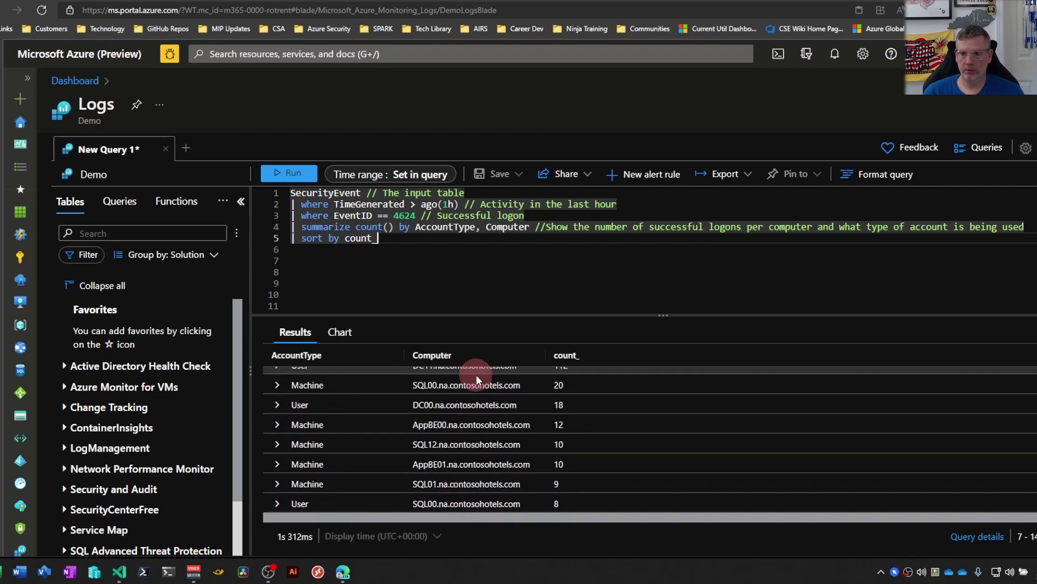
scroll(476, 375, up, 7)
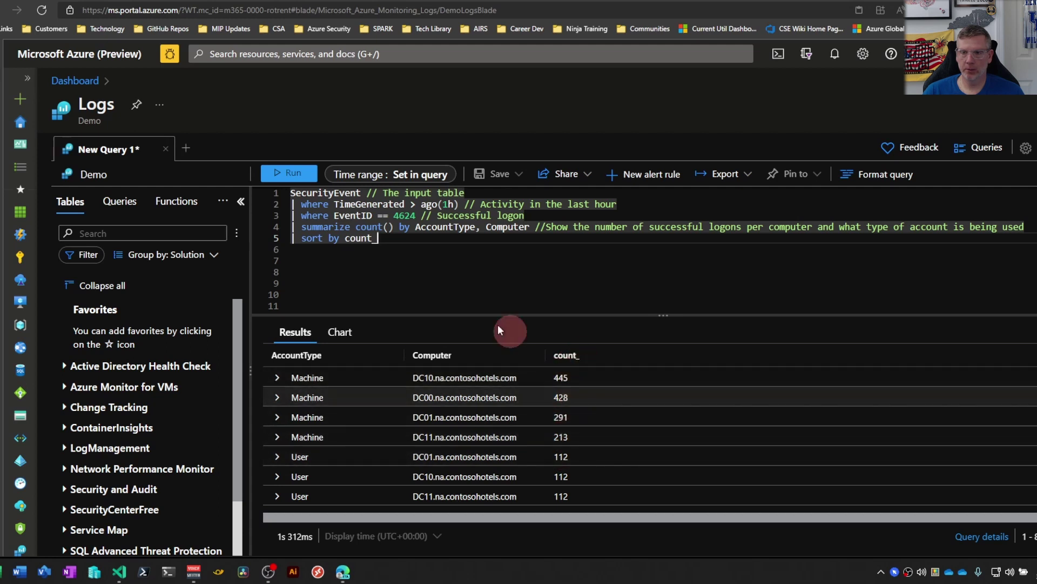
scroll(493, 256, down, 1)
key(shift+Return)
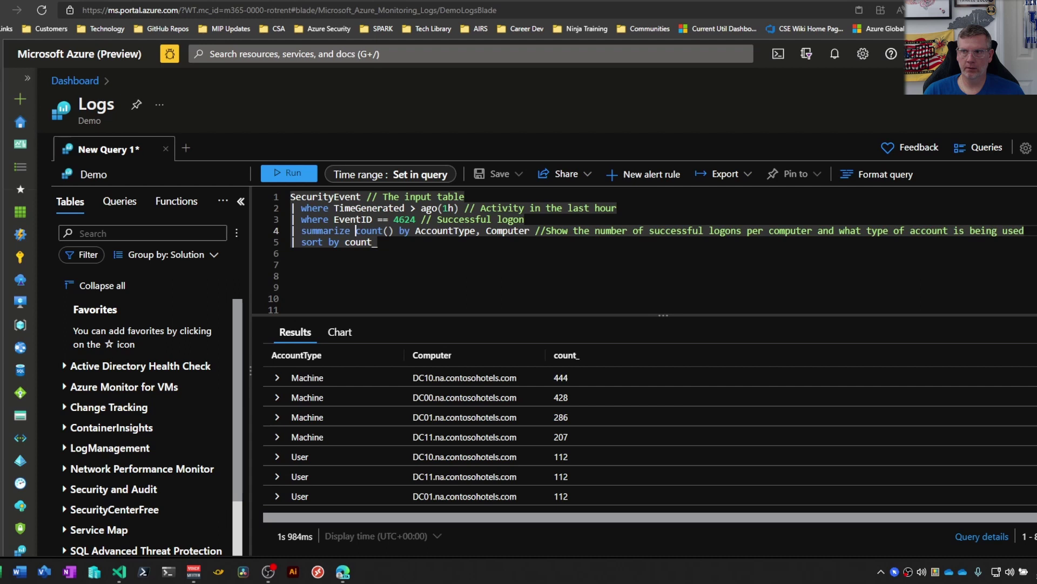
Step: Run the EventID 4625 failed-logon query as currently written
scroll(652, 250, down, 3)
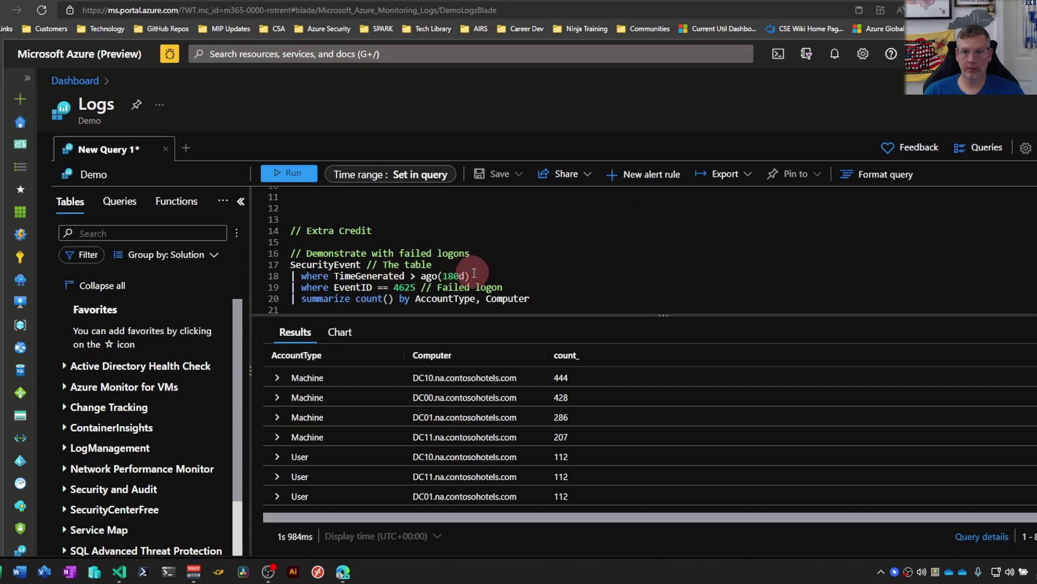
click(366, 273)
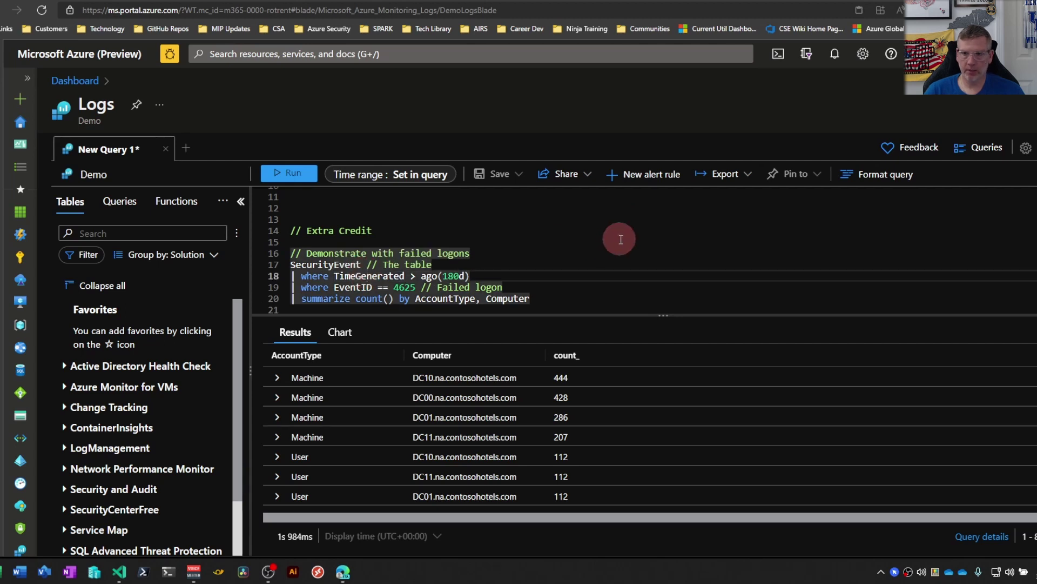
key(shift+Return)
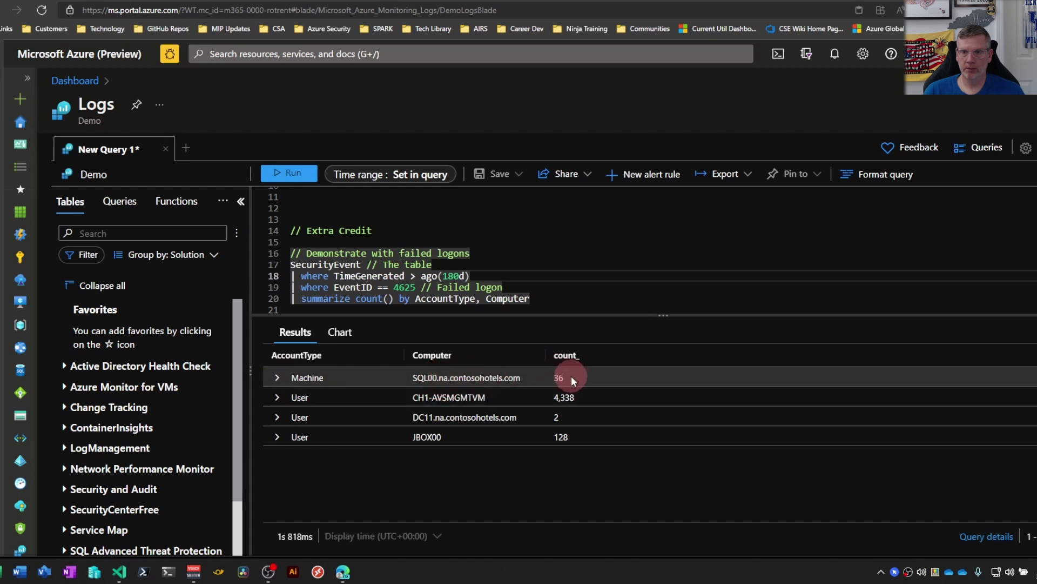
Step: Add '| sort by count_' to the failed-logon query and rerun it, topping at CH1-AVSMGMTVM with 4,338
click(442, 275)
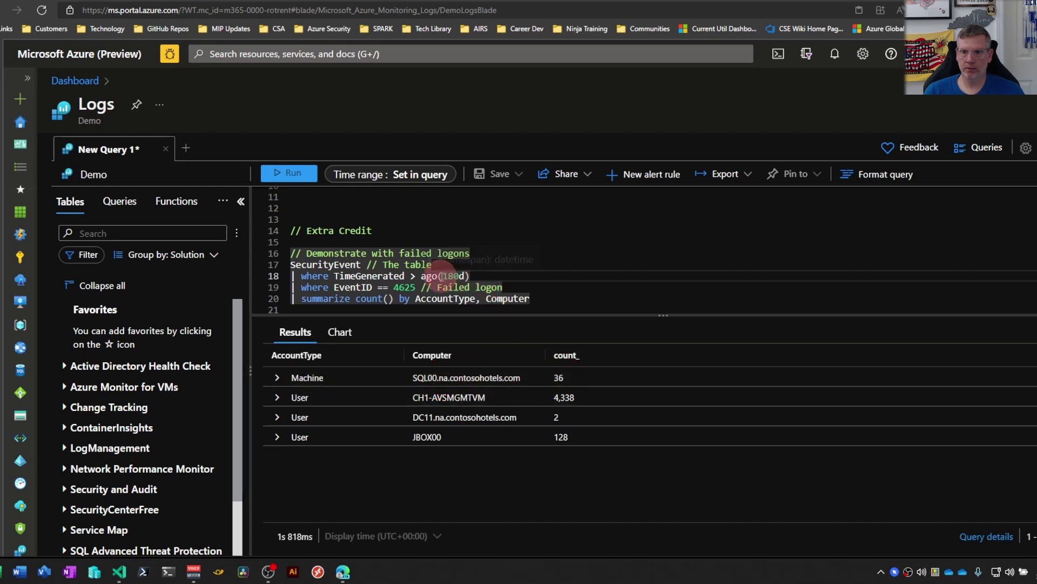
click(537, 304)
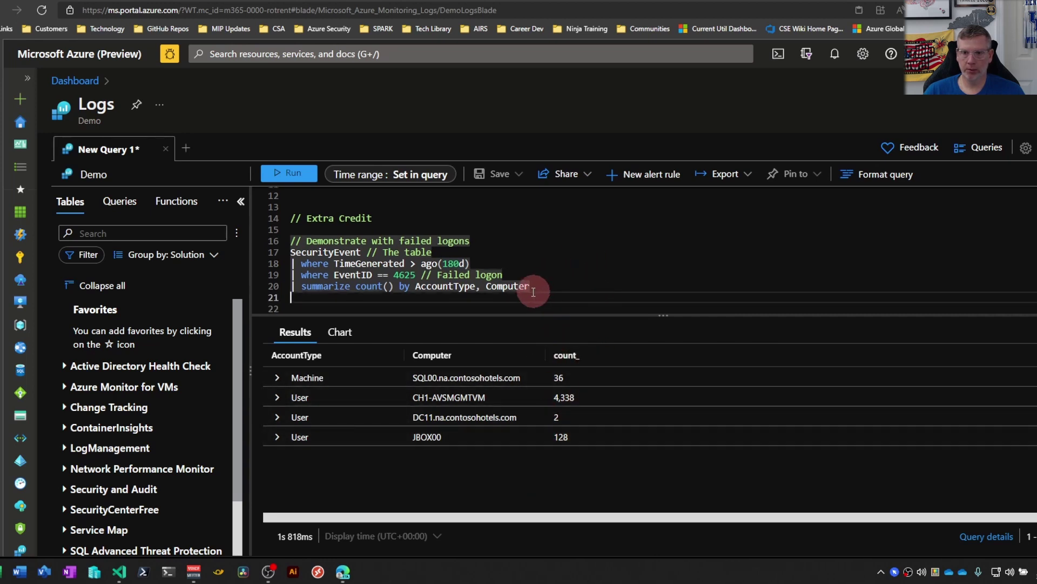
text(| sor)
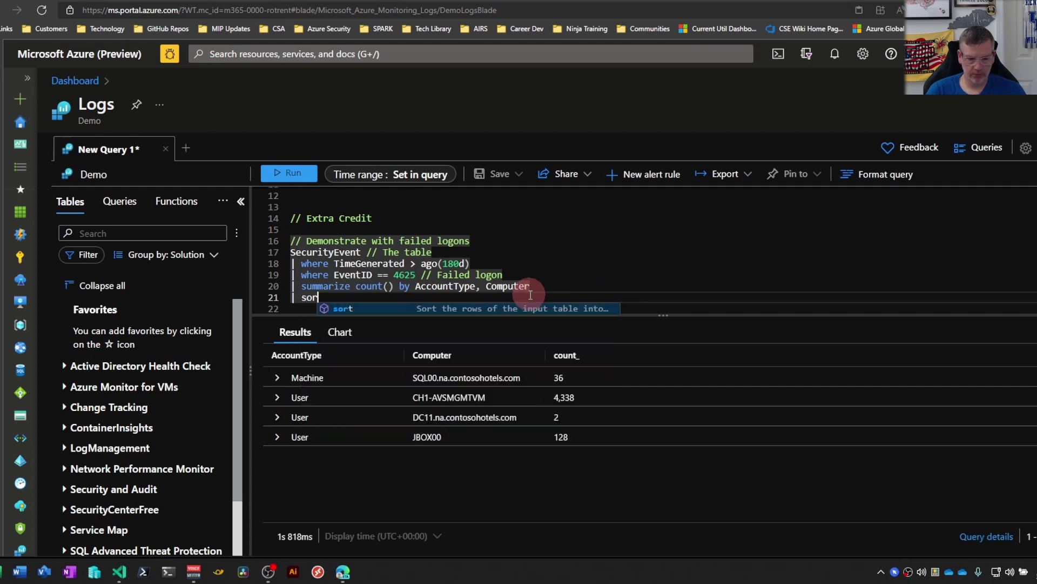
text(t by)
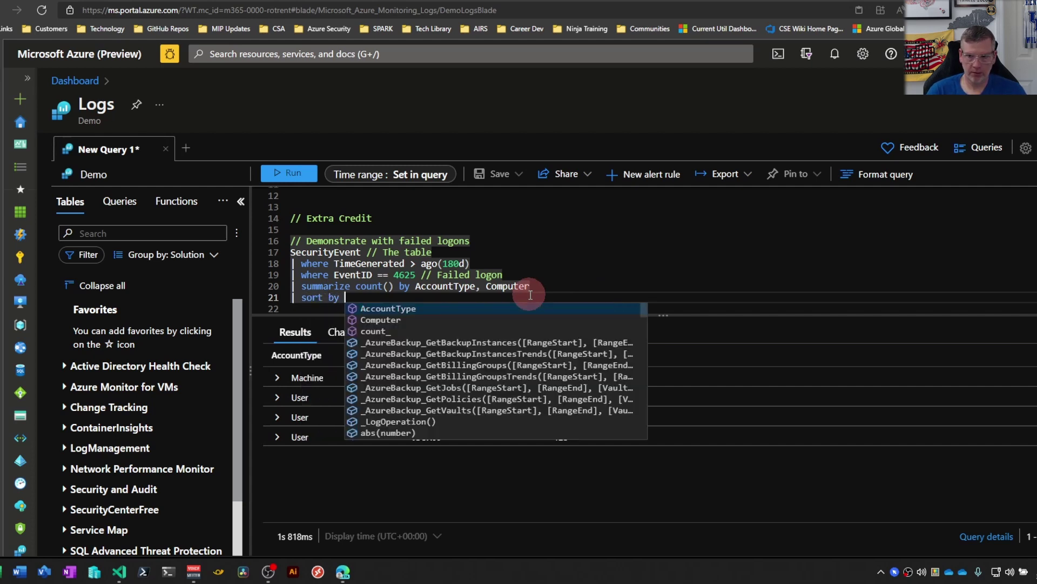
key(Tab)
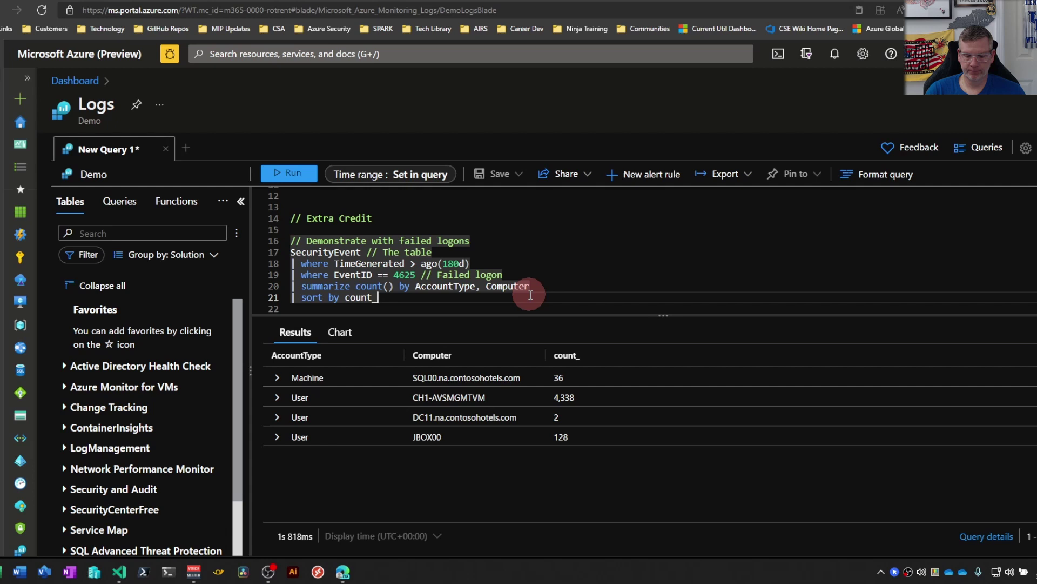
key(shift+Return)
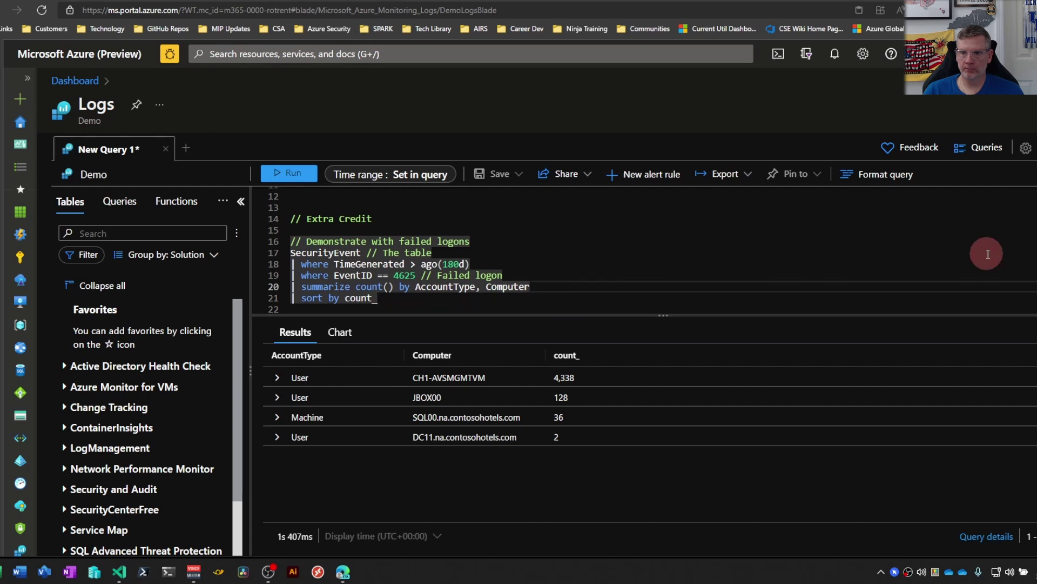
click(360, 287)
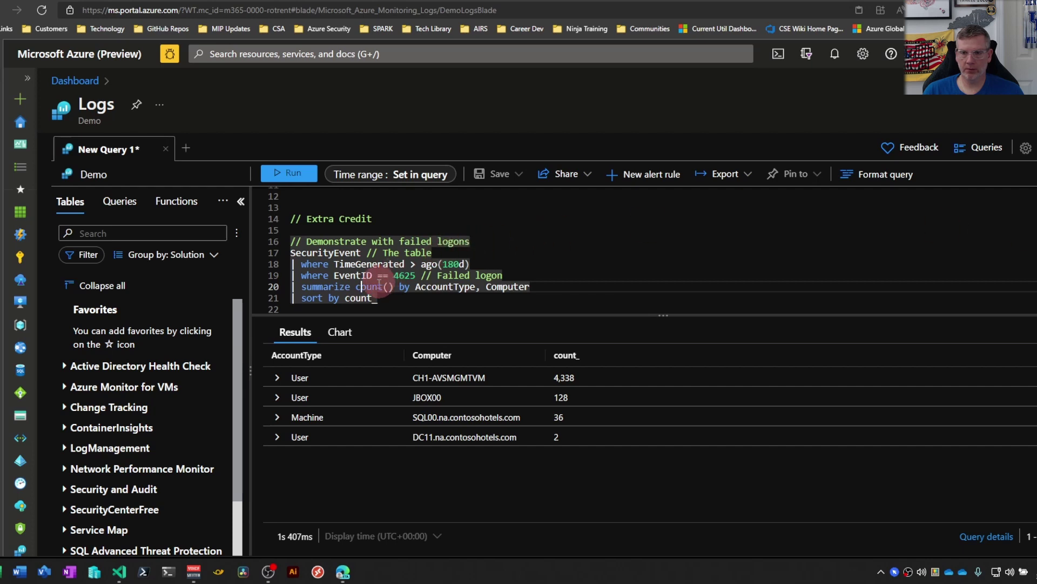
mouse_move(360, 290)
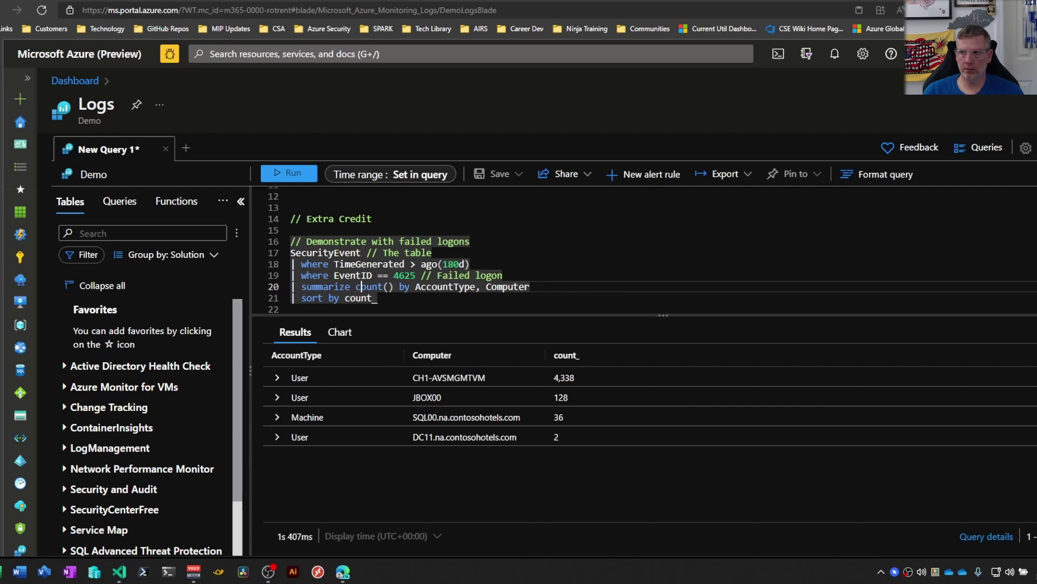
Step: Run the arg_min example query over 30 days of EventID 4625 events
scroll(648, 249, down, 3)
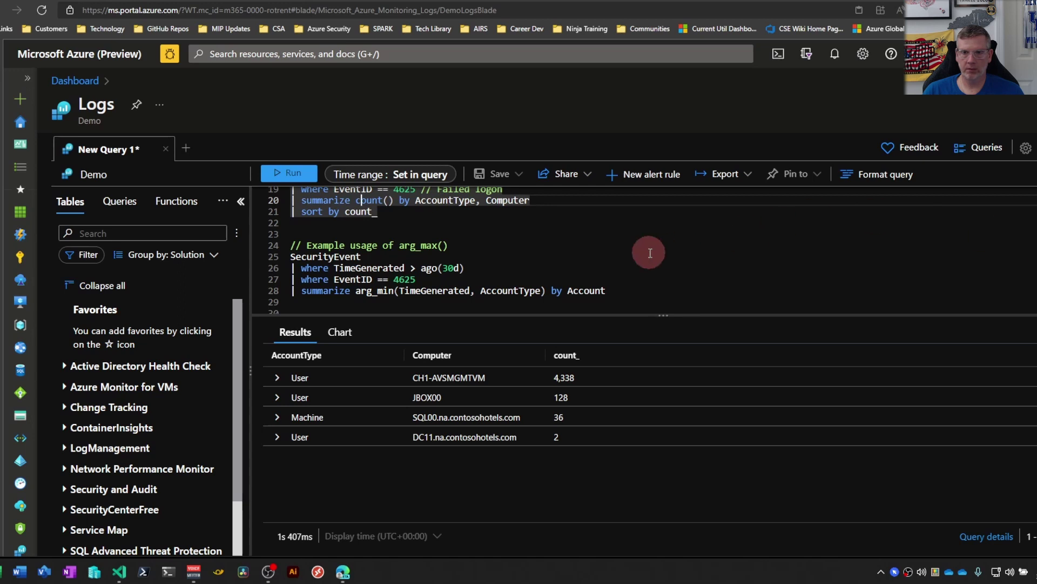
click(423, 267)
click(455, 267)
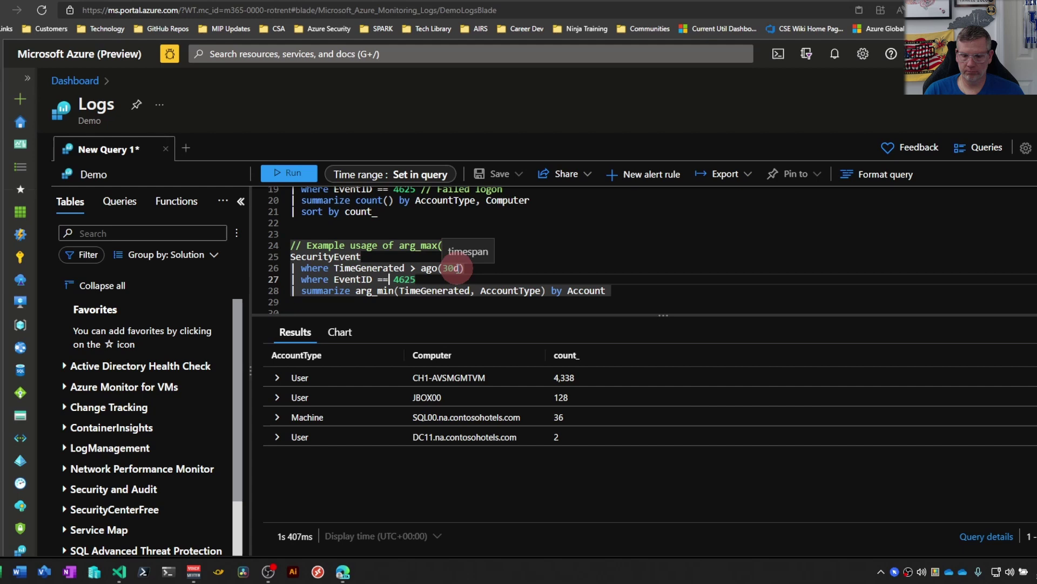
key(shift+Return)
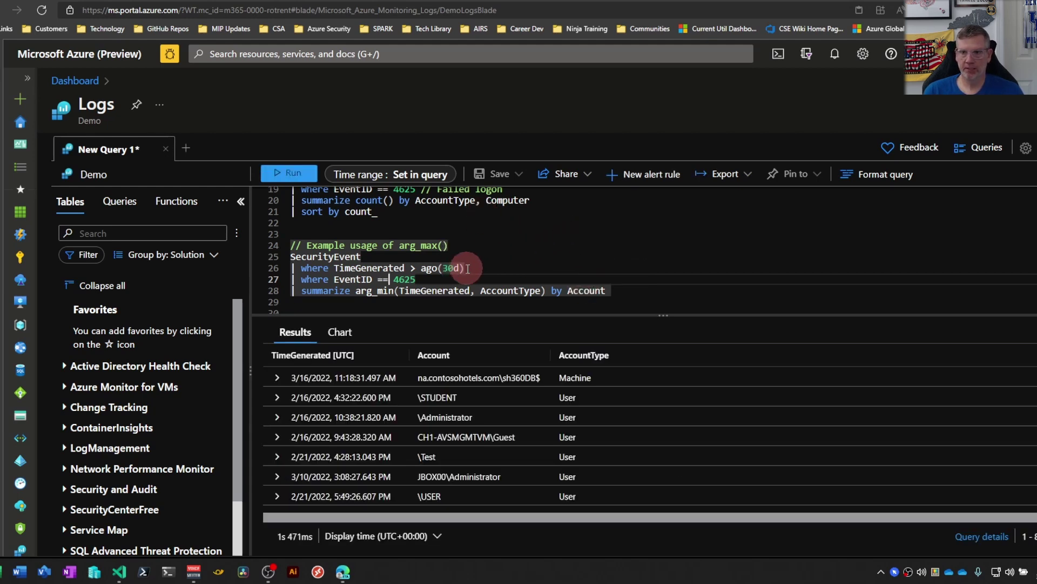
Step: Highlight the 30-day filter, EventID == 4625 filter and arg_min, then expand the first result row
drag(495, 267, 335, 268)
drag(417, 279, 305, 280)
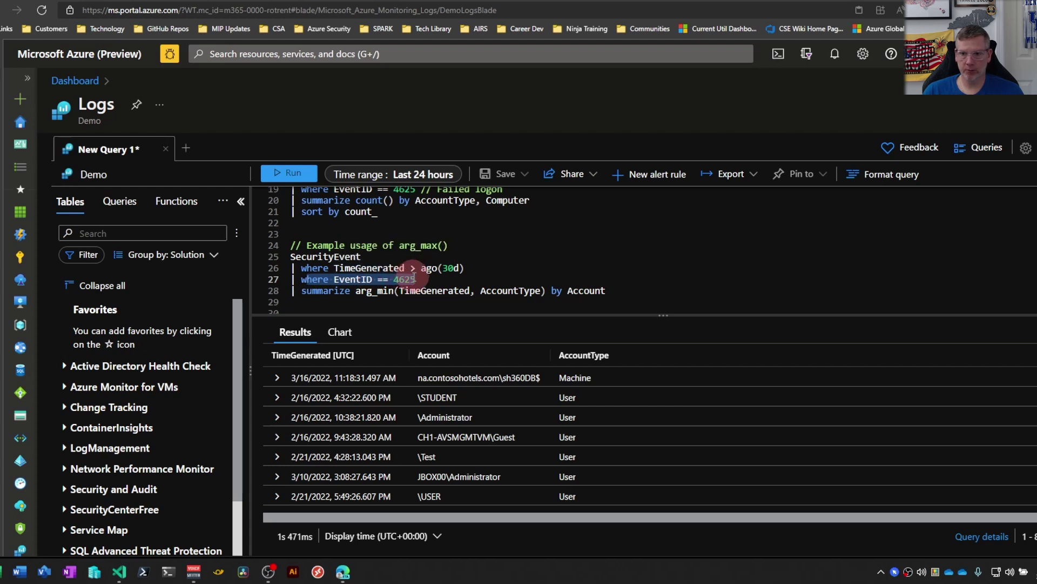
click(583, 292)
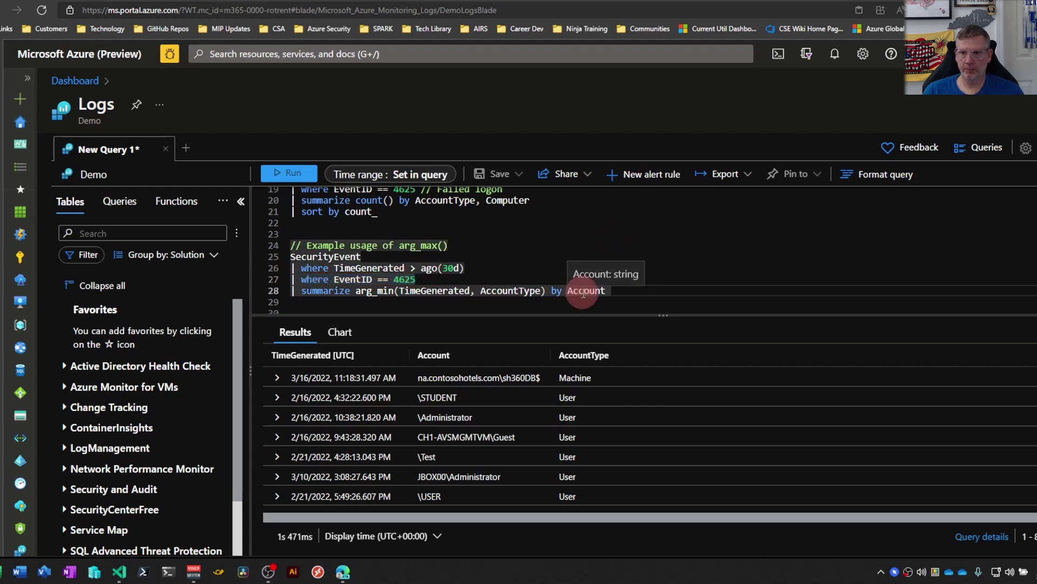
double_click(360, 292)
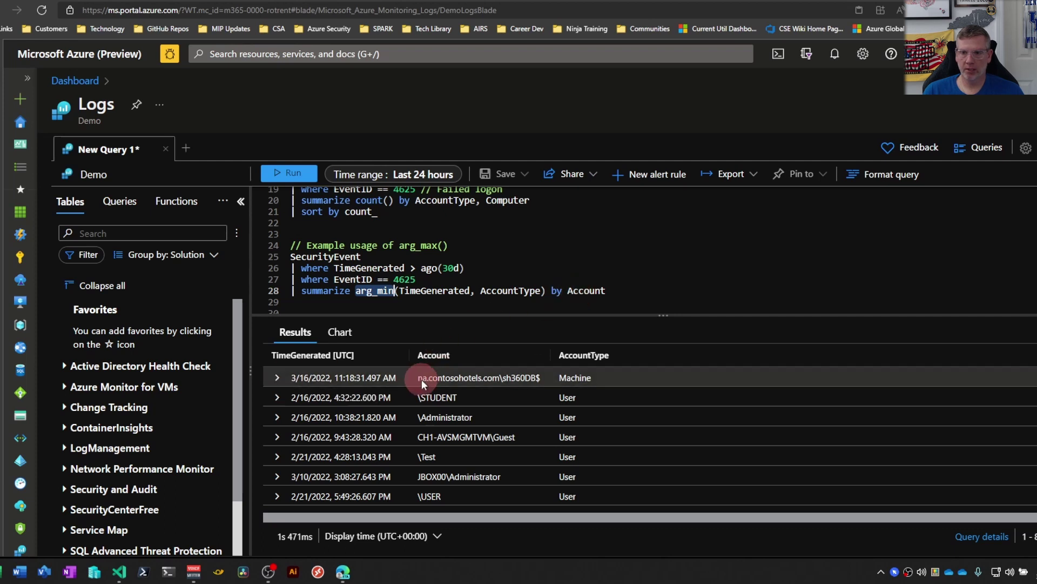
click(366, 377)
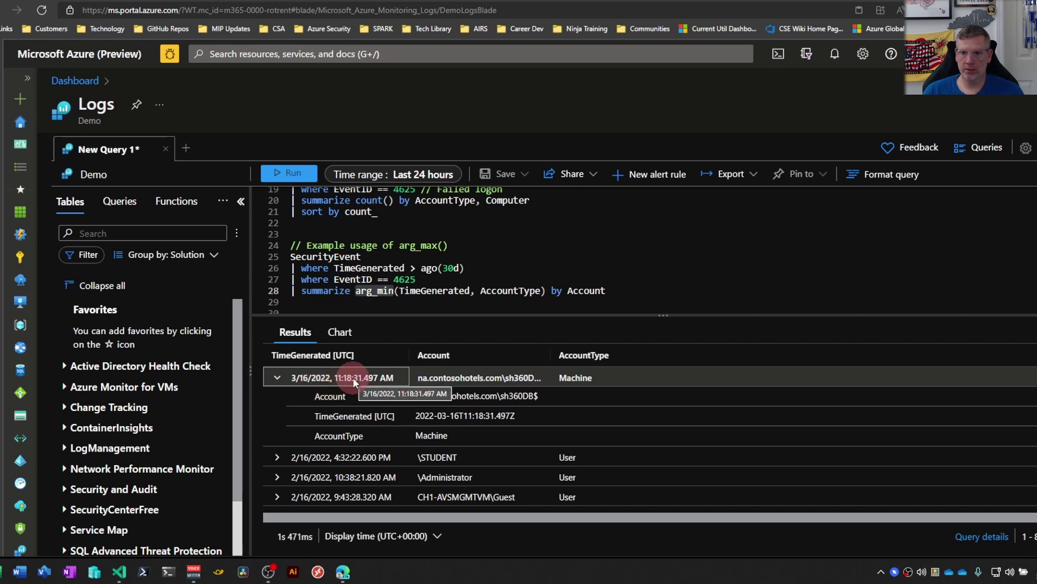
click(395, 291)
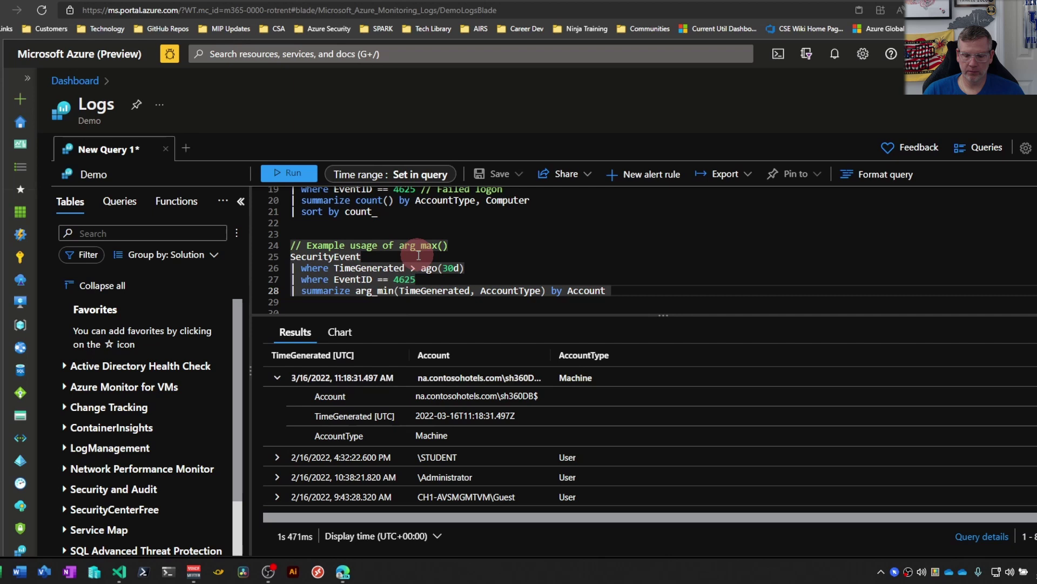
Step: Change arg_min to arg_max and rerun to list each account's latest failed logon
key(BackSpace)
key(BackSpace)
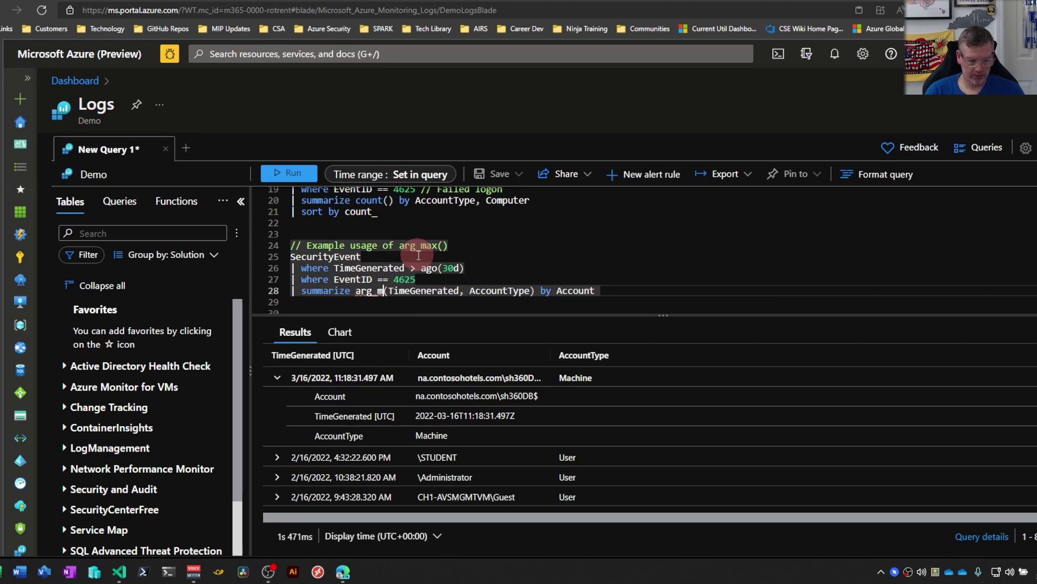
text(ax)
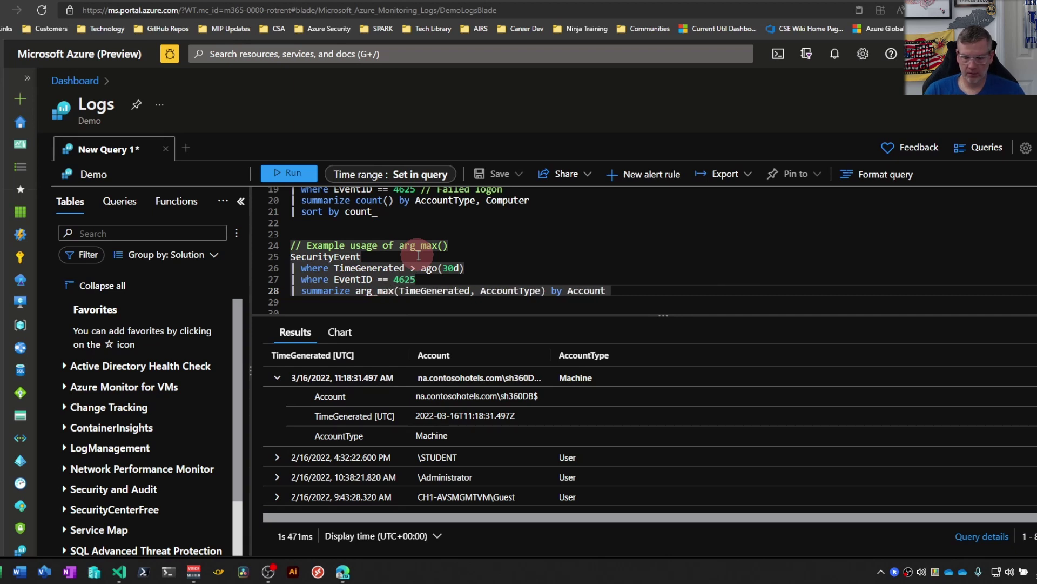
key(shift+Return)
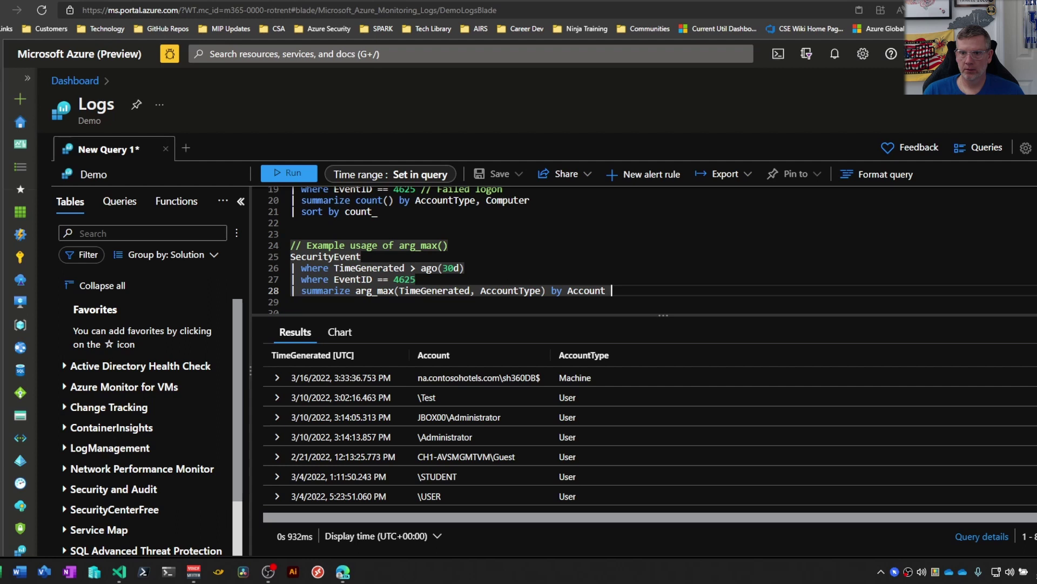
Step: Run the countif example, returning 266,300 successful and 4,408 failed user logons
scroll(643, 249, down, 3)
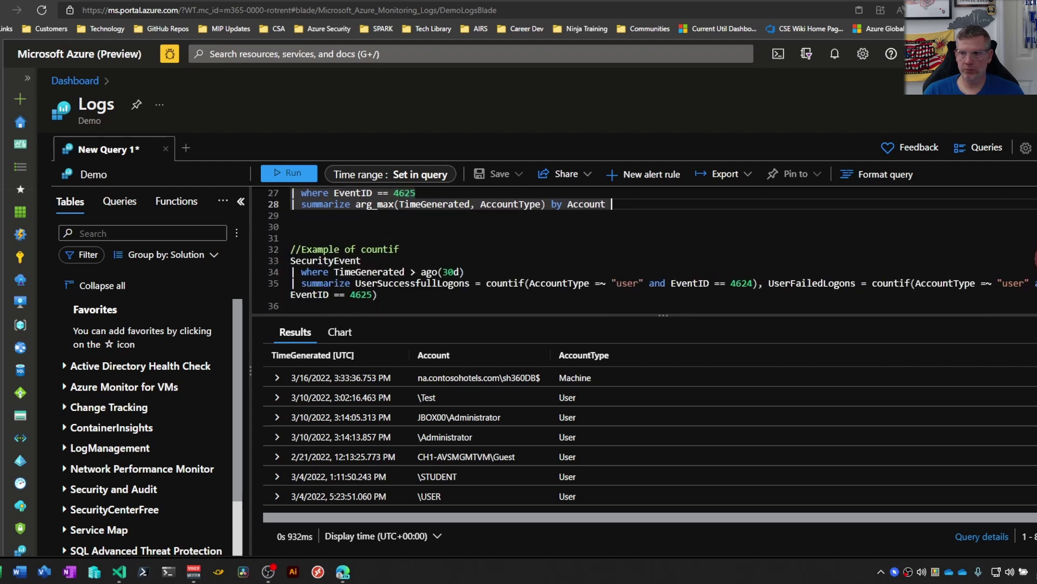
click(346, 284)
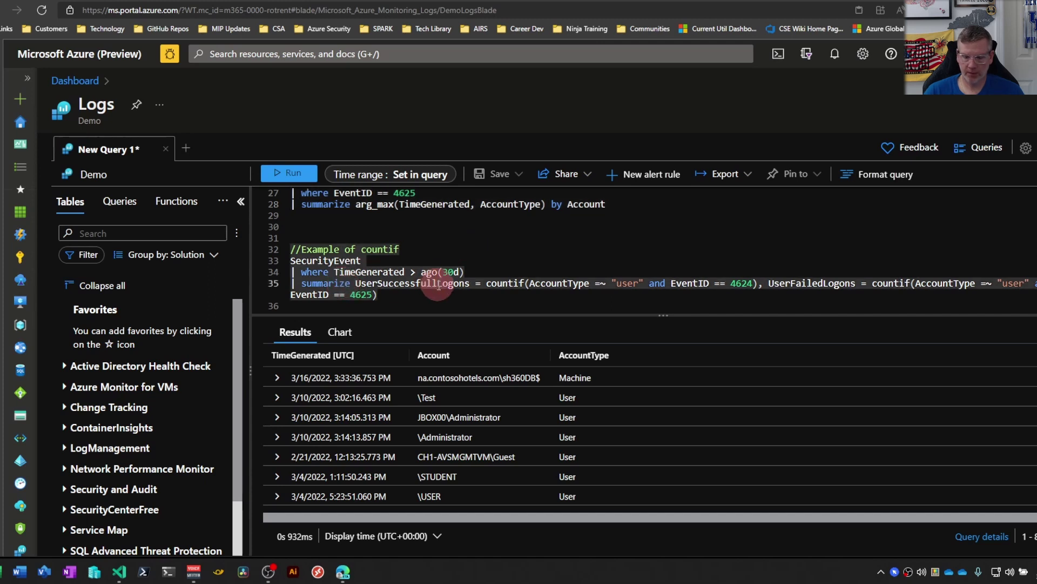
key(shift+Return)
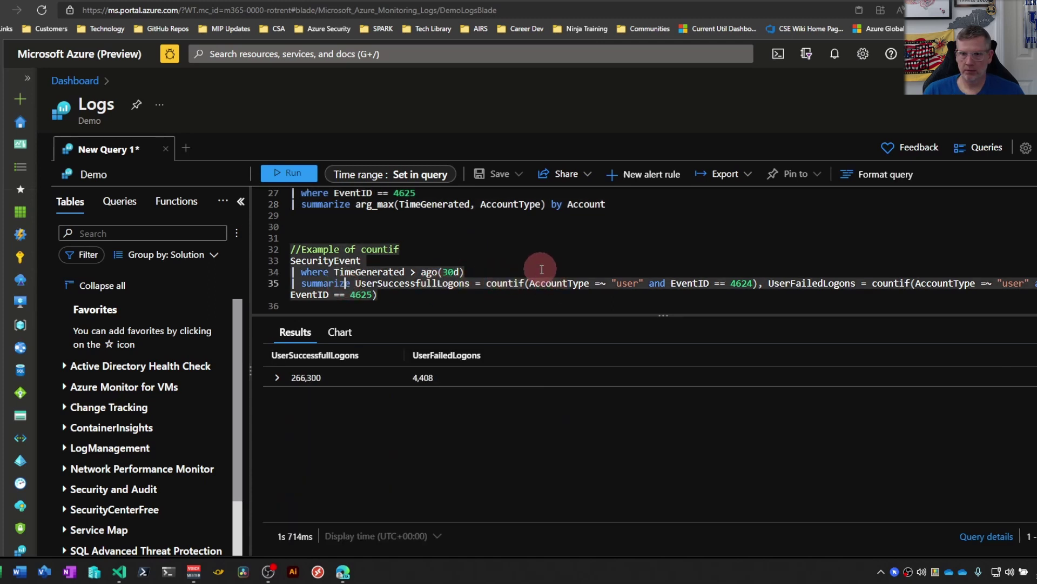
Step: Highlight the 30-day time filter, the UserSuccessfullLogons definition and its countif expression
click(466, 273)
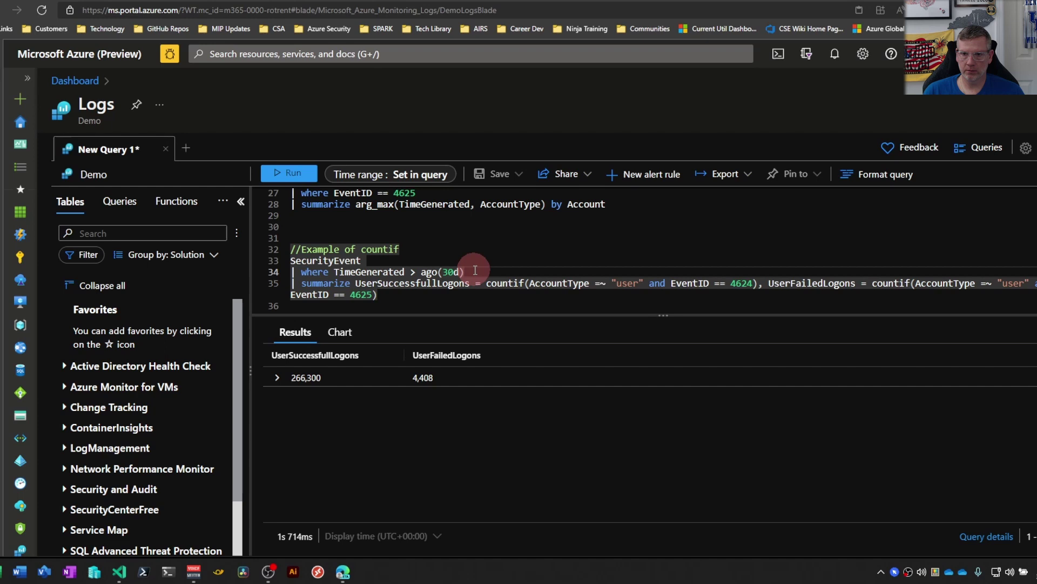
drag(473, 272, 291, 271)
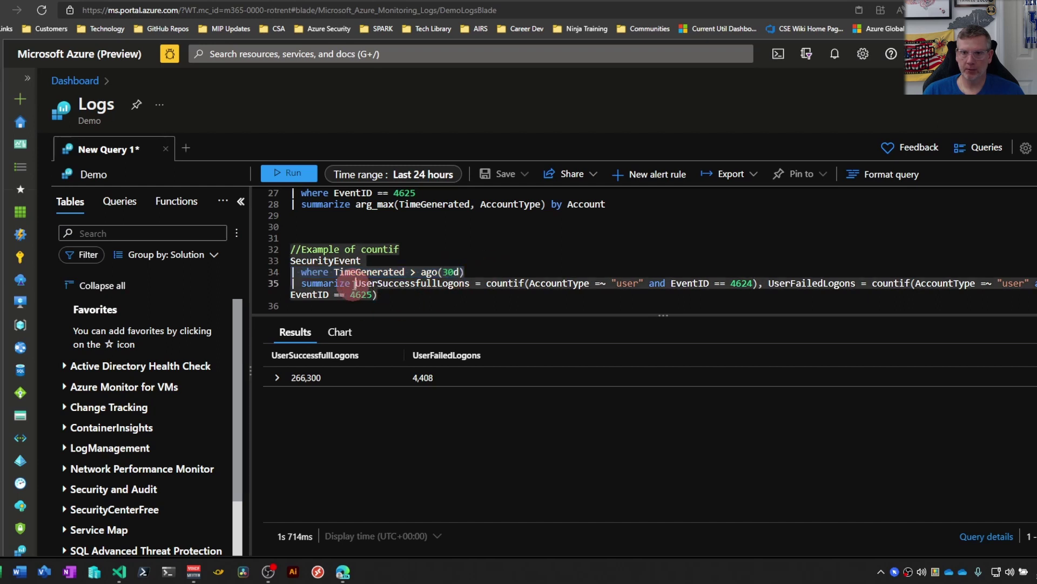
drag(354, 283, 542, 291)
click(394, 283)
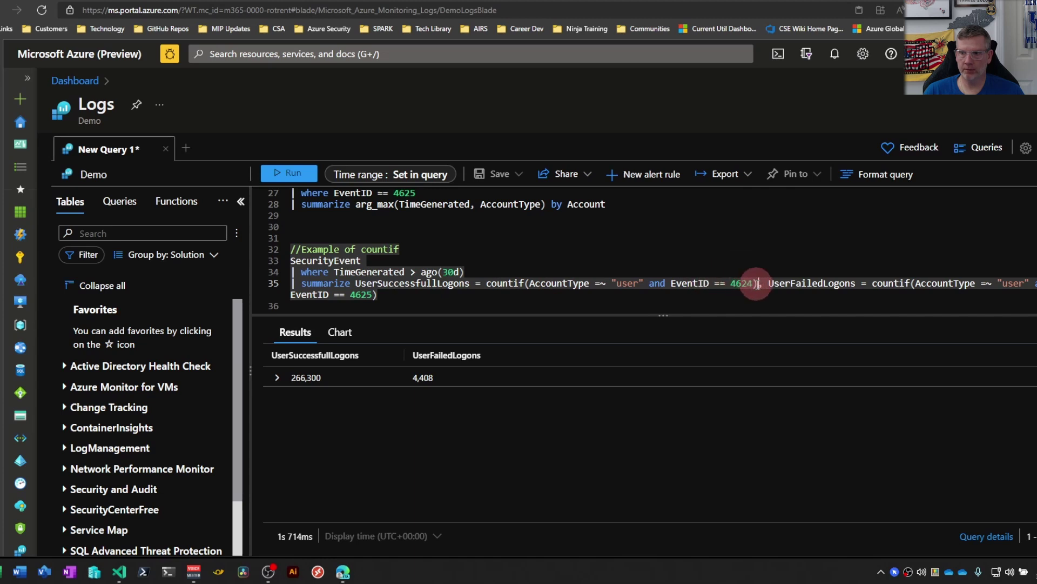
drag(757, 283, 487, 283)
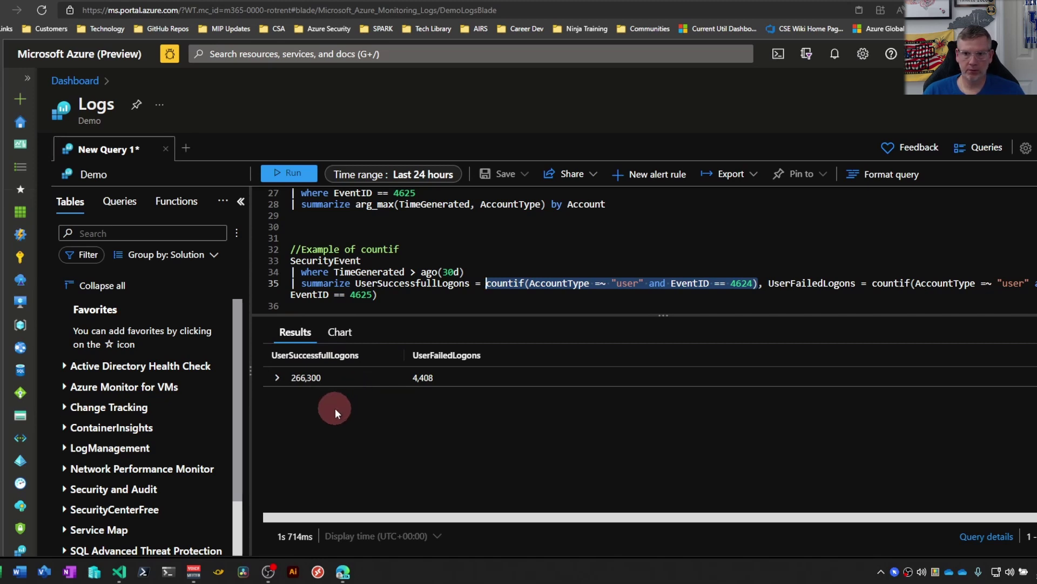
click(771, 281)
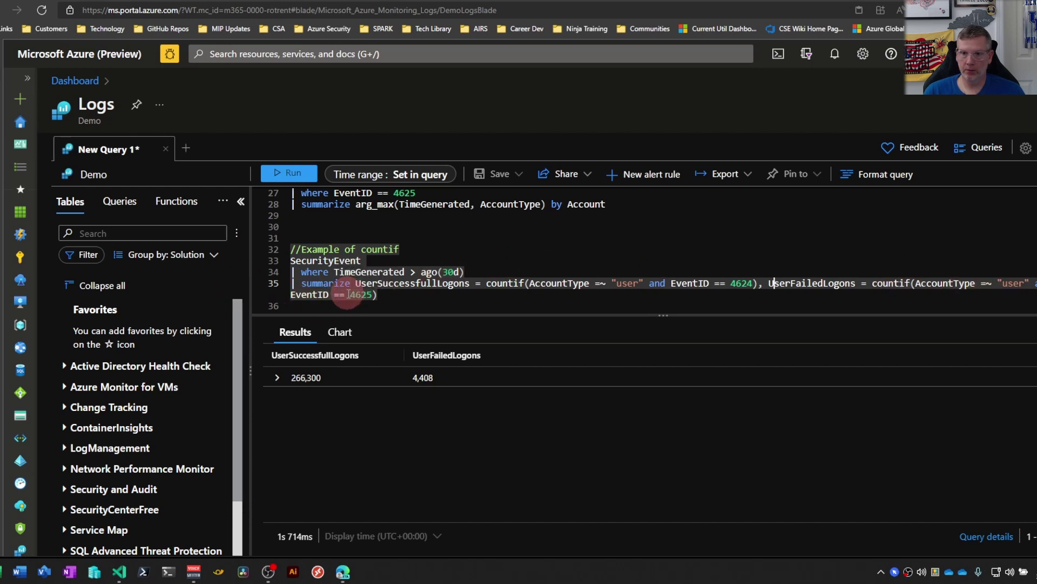
drag(348, 294, 374, 294)
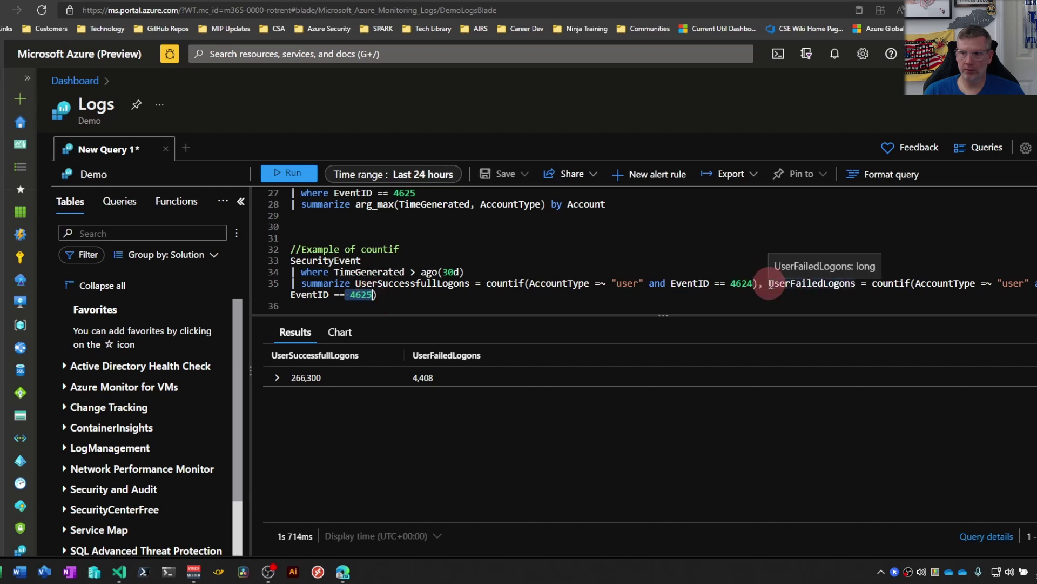
drag(770, 285, 859, 284)
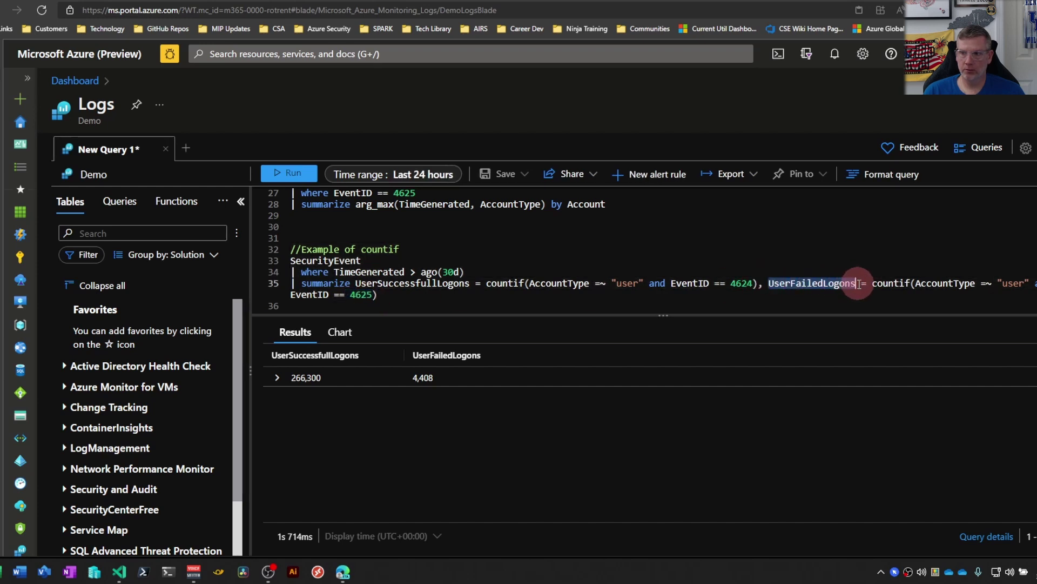